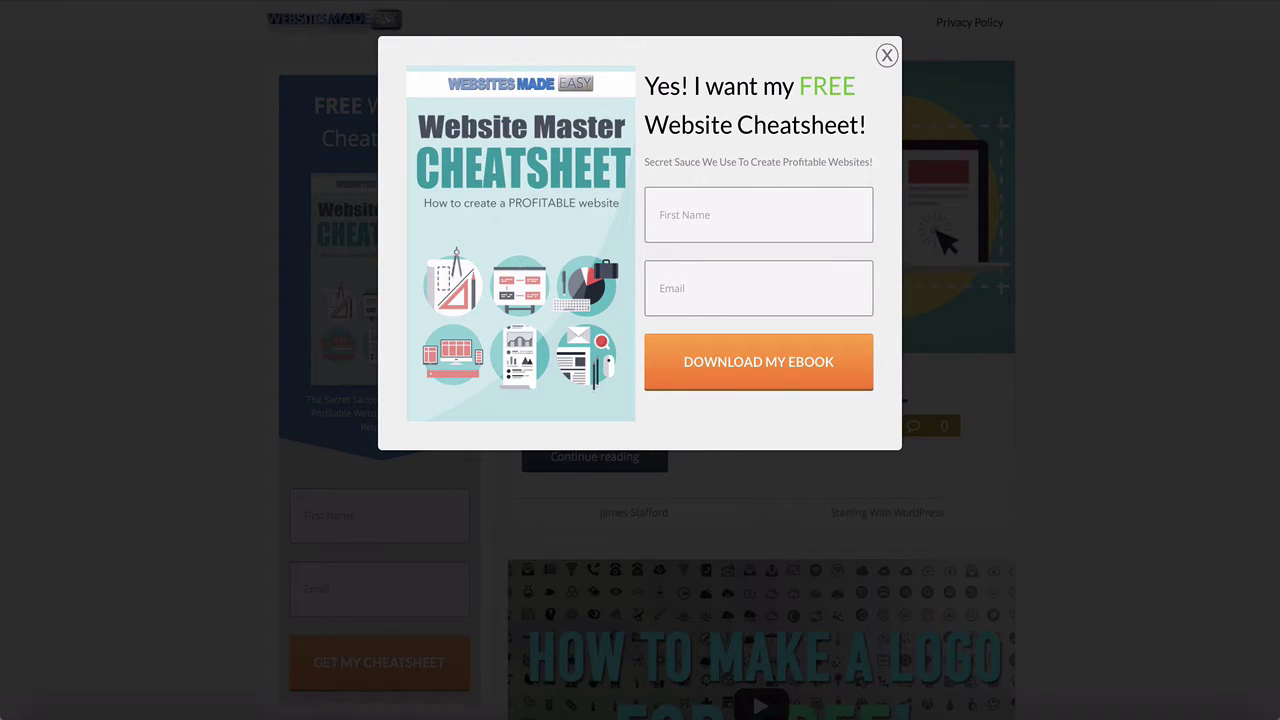
# Enter a first name and an email address in the cheatsheet sign-up form.
pyautogui.write('e')
pyautogui.press('Tab')
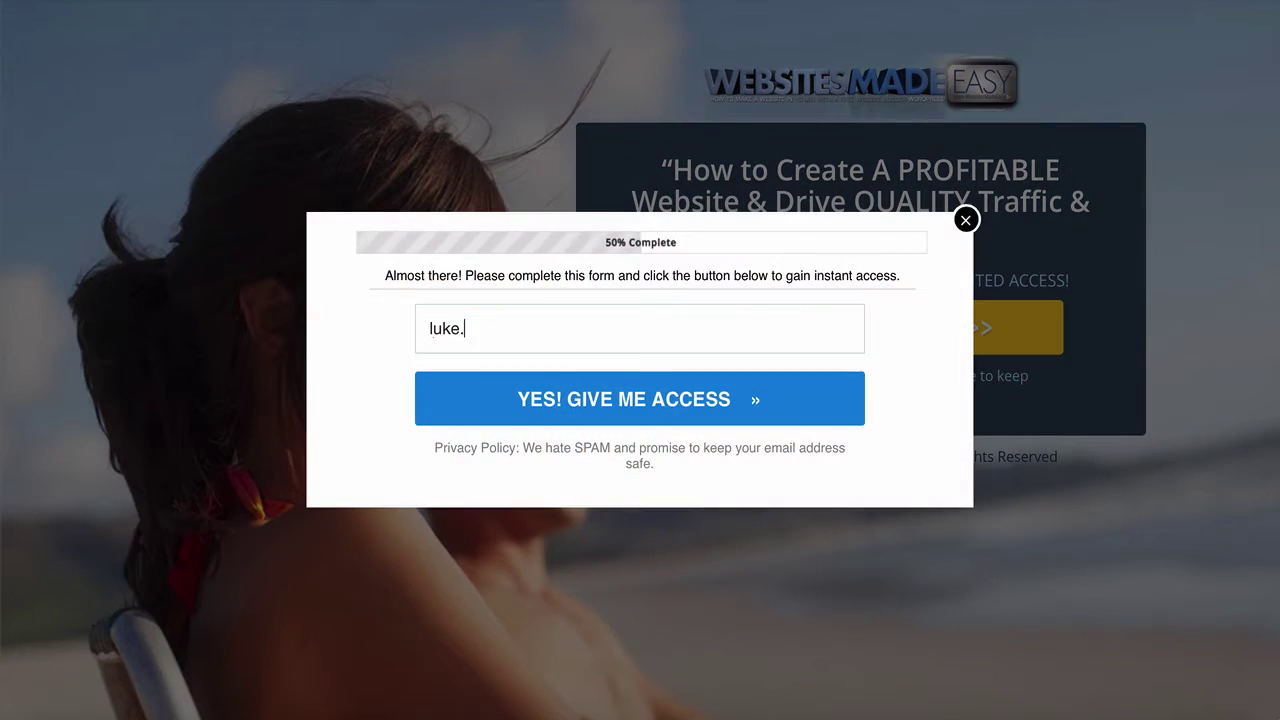
pyautogui.write('smi')
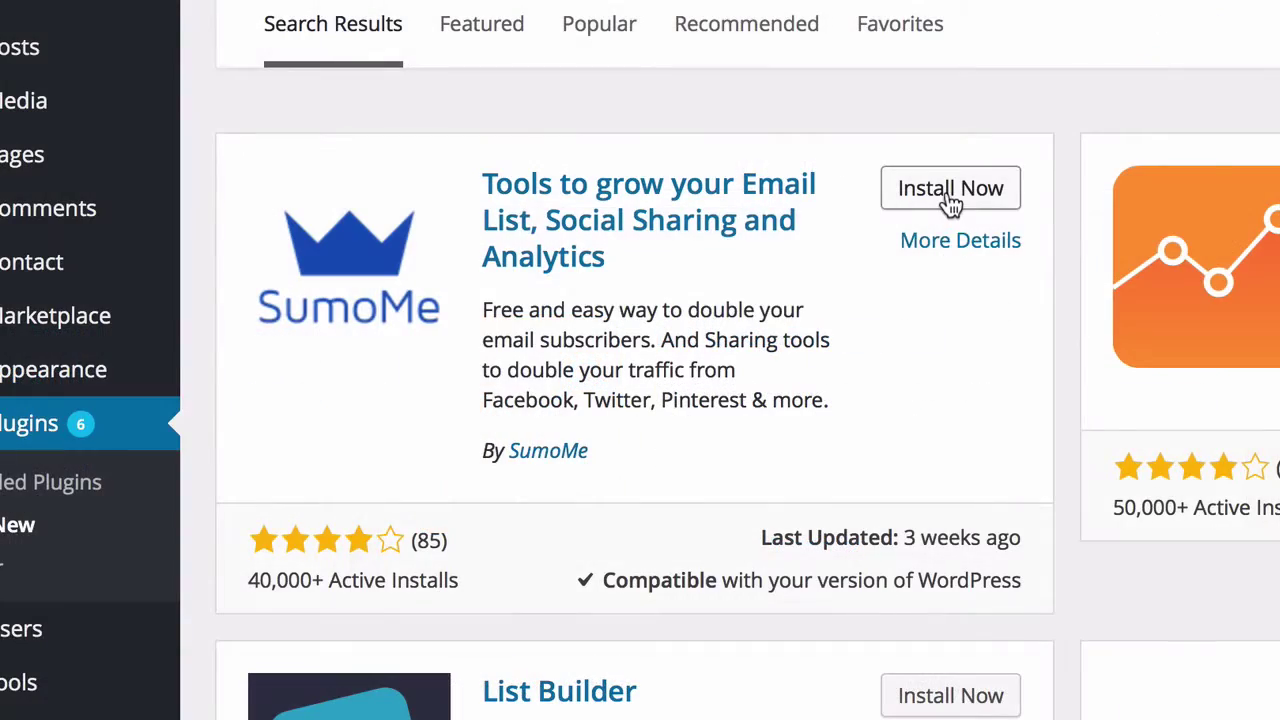
# Install the SumoMe plugin from the Add New search results and activate it.
pyautogui.click(950, 190)
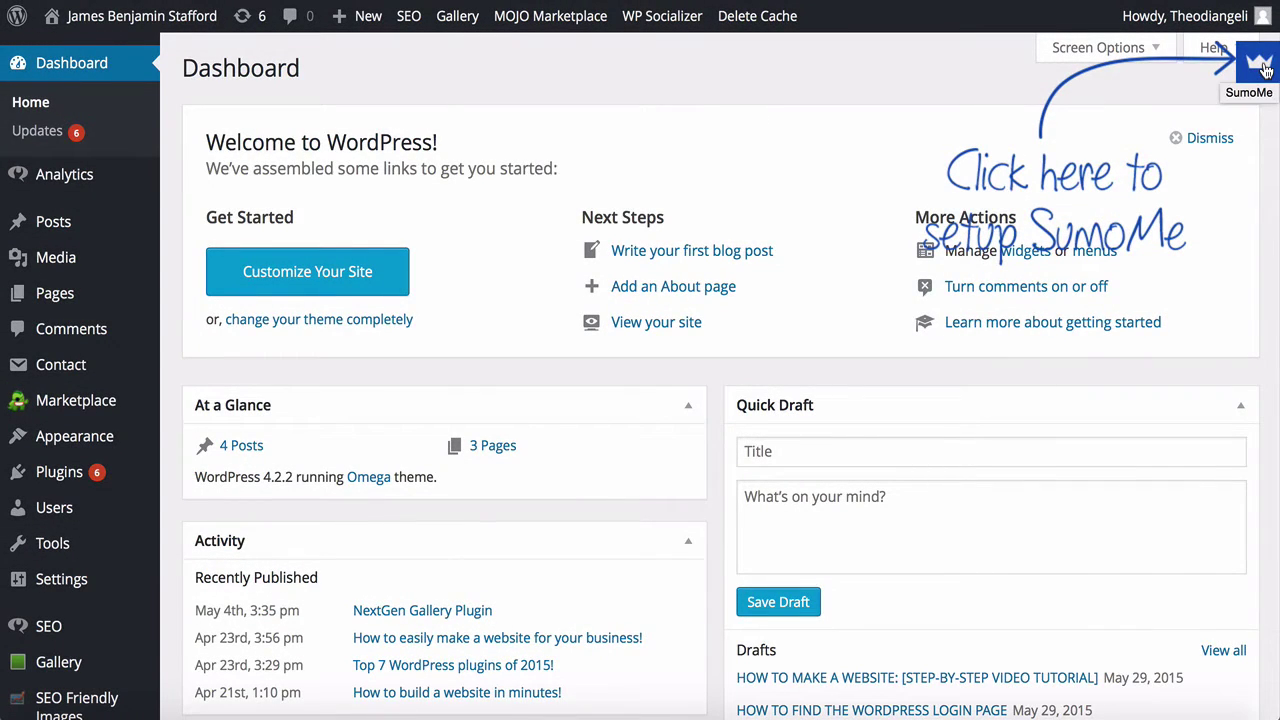
# Open the SumoMe account sign-up form and enter the account email address.
pyautogui.click(1262, 66)
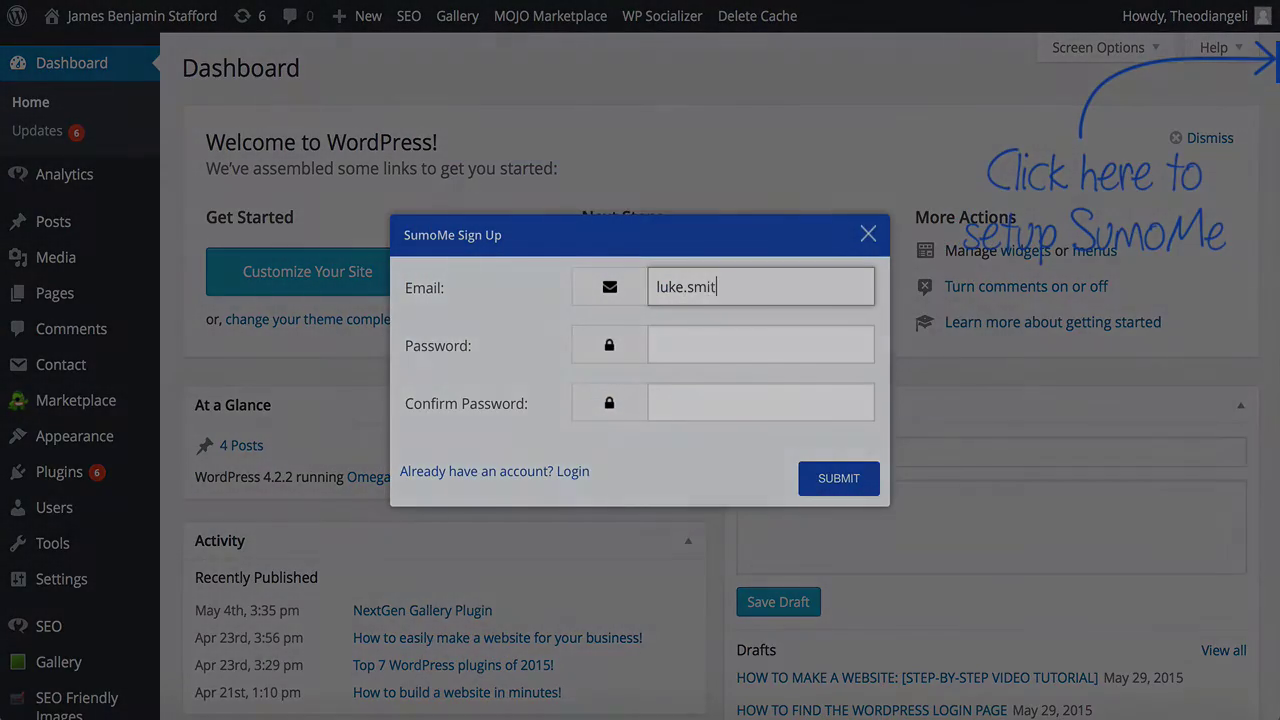
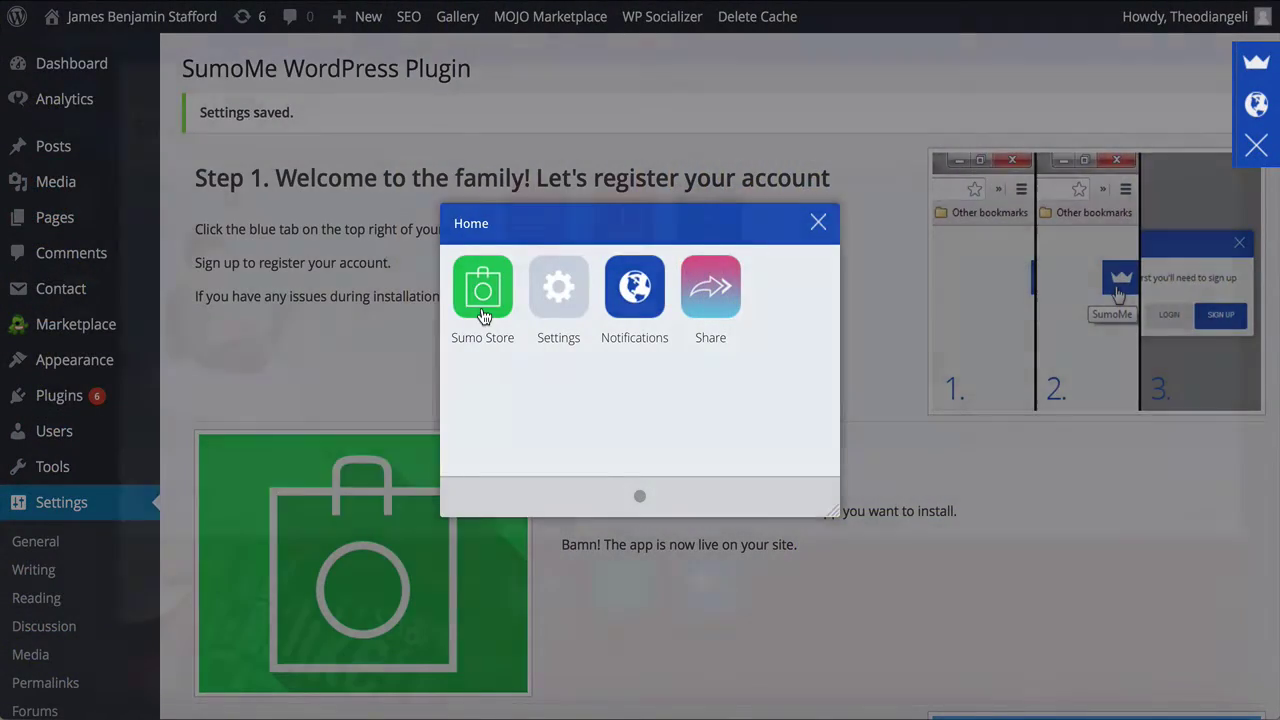
# Install the free List Builder app from the Sumo Store's Email section.
pyautogui.click(483, 316)
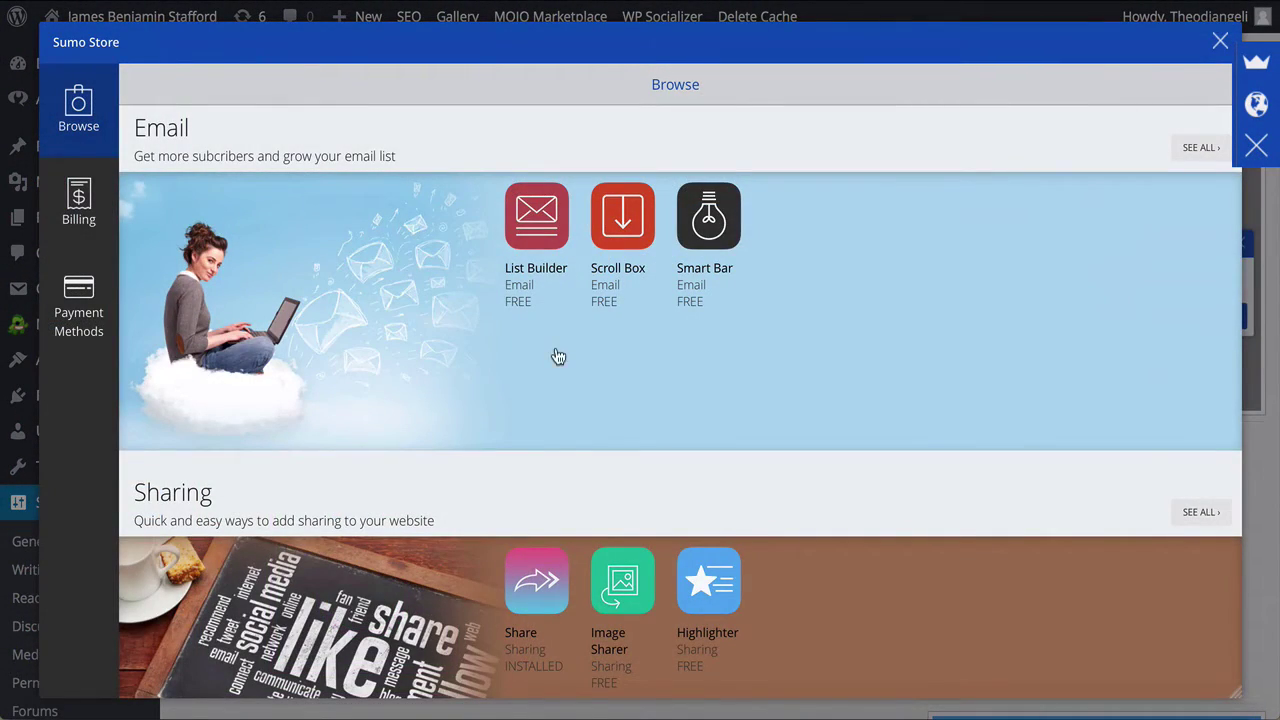
pyautogui.click(537, 237)
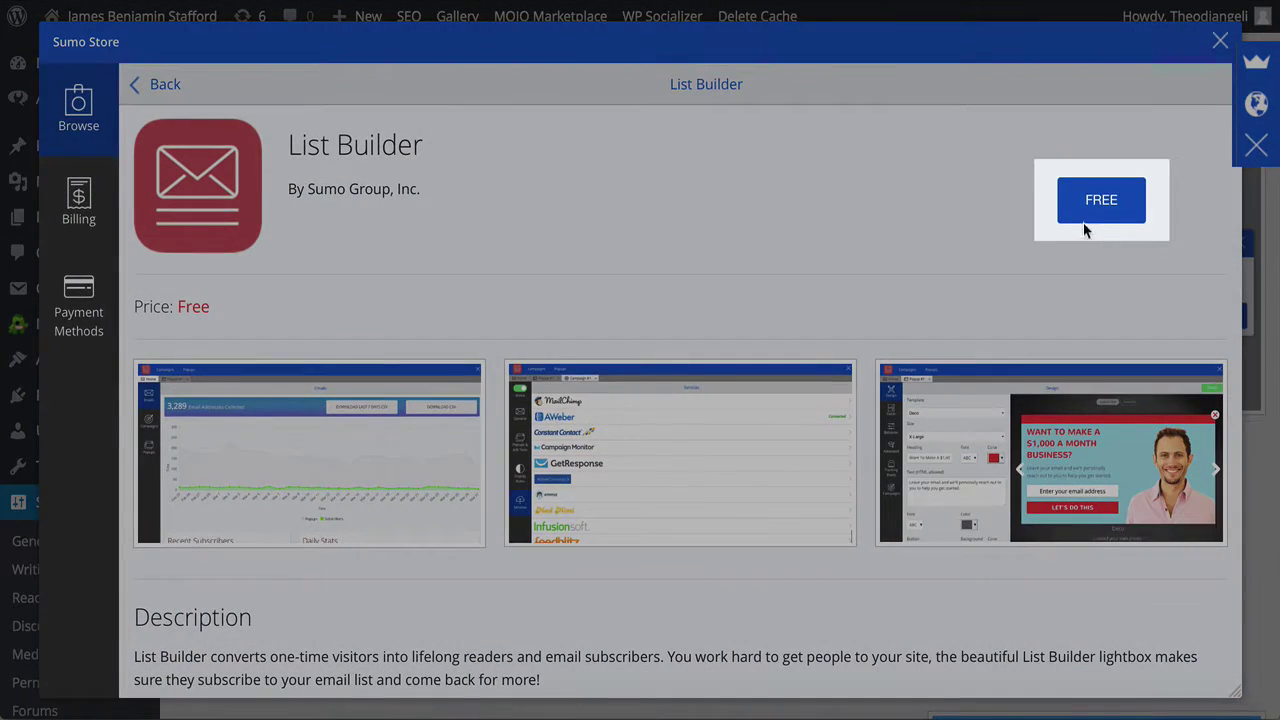
pyautogui.click(1084, 224)
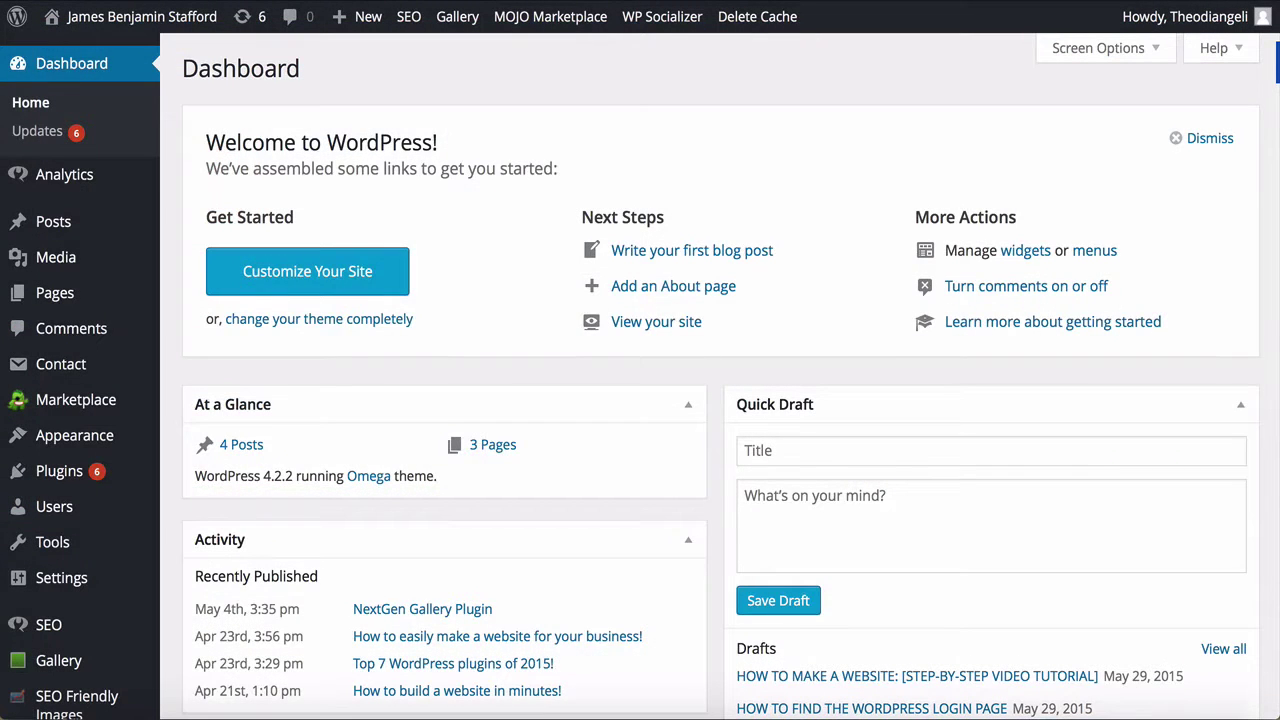
# Set the List Builder pop-up text to '…sign up today and receive your free website cheatsheet!' with Smart mode.
pyautogui.click(1262, 68)
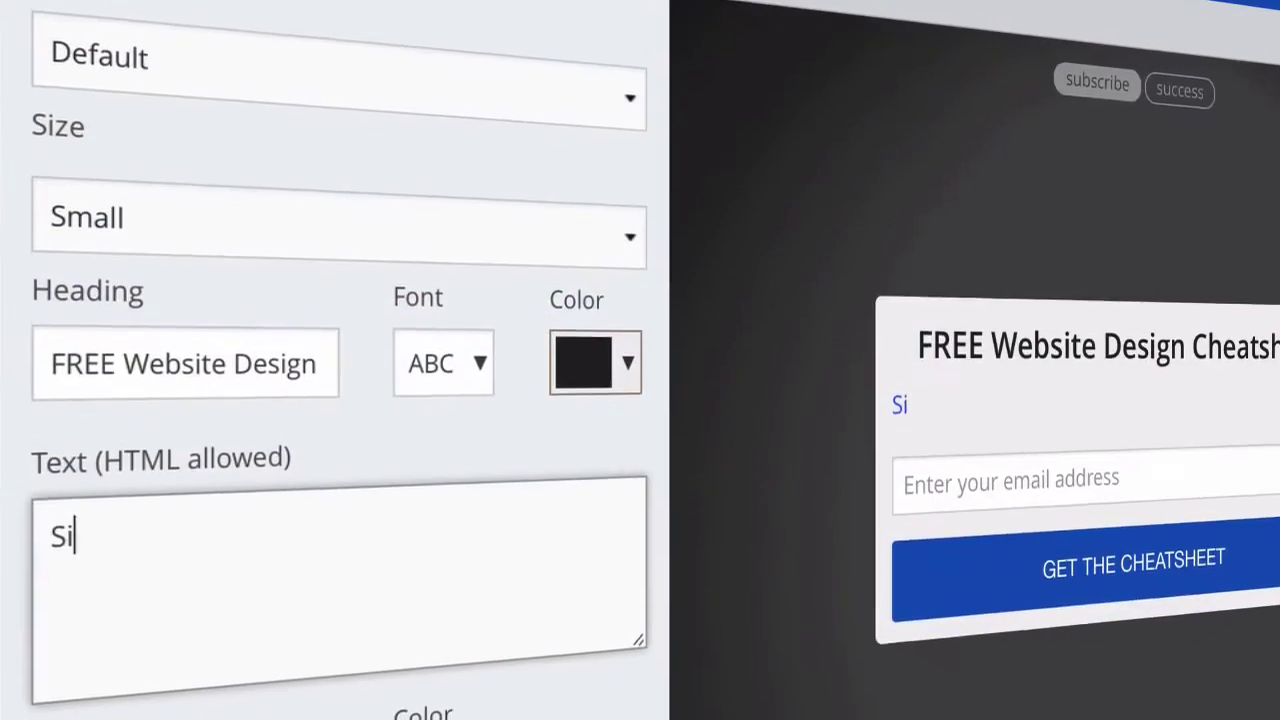
pyautogui.write('gn up today')
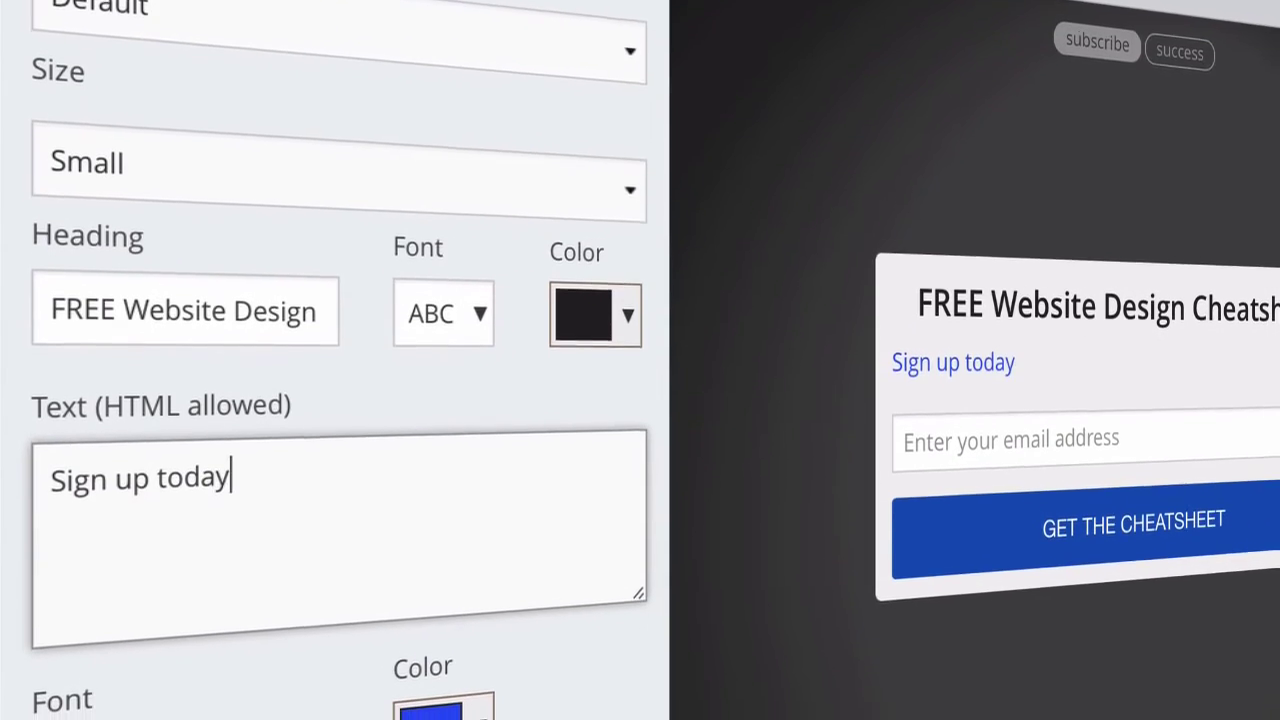
pyautogui.write(' and receive your free website cheatsheet!')
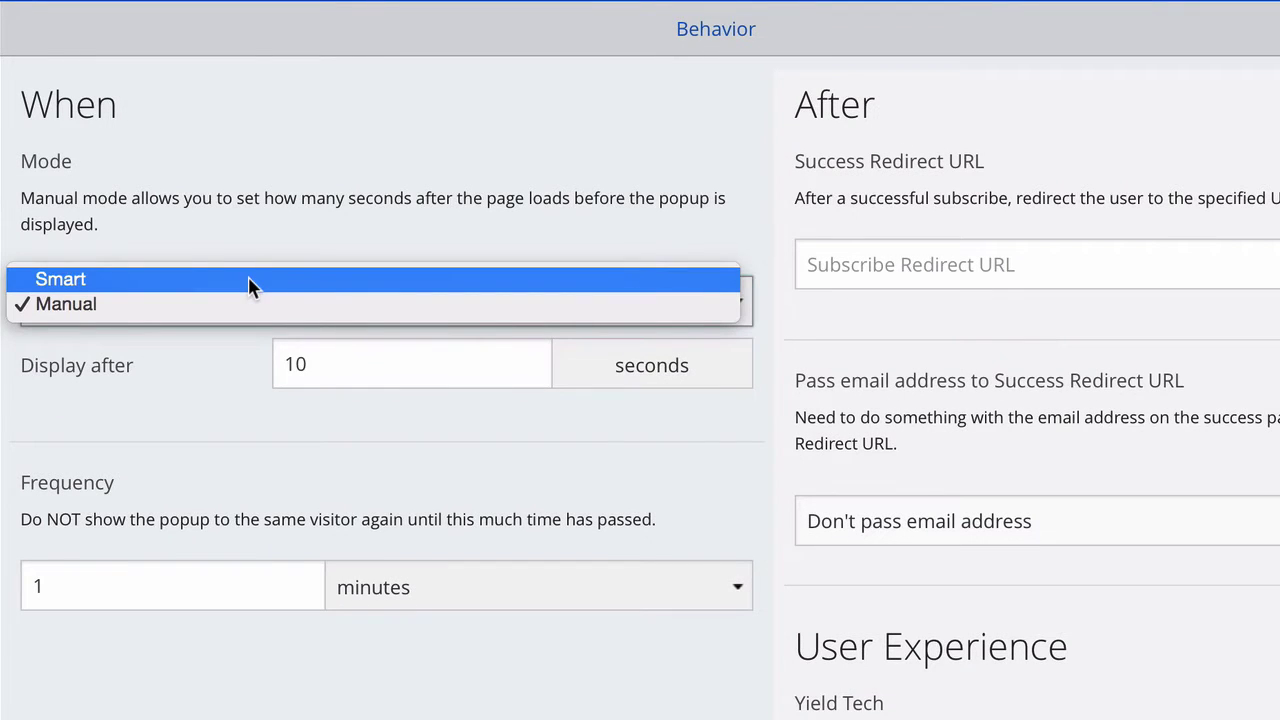
pyautogui.click(248, 279)
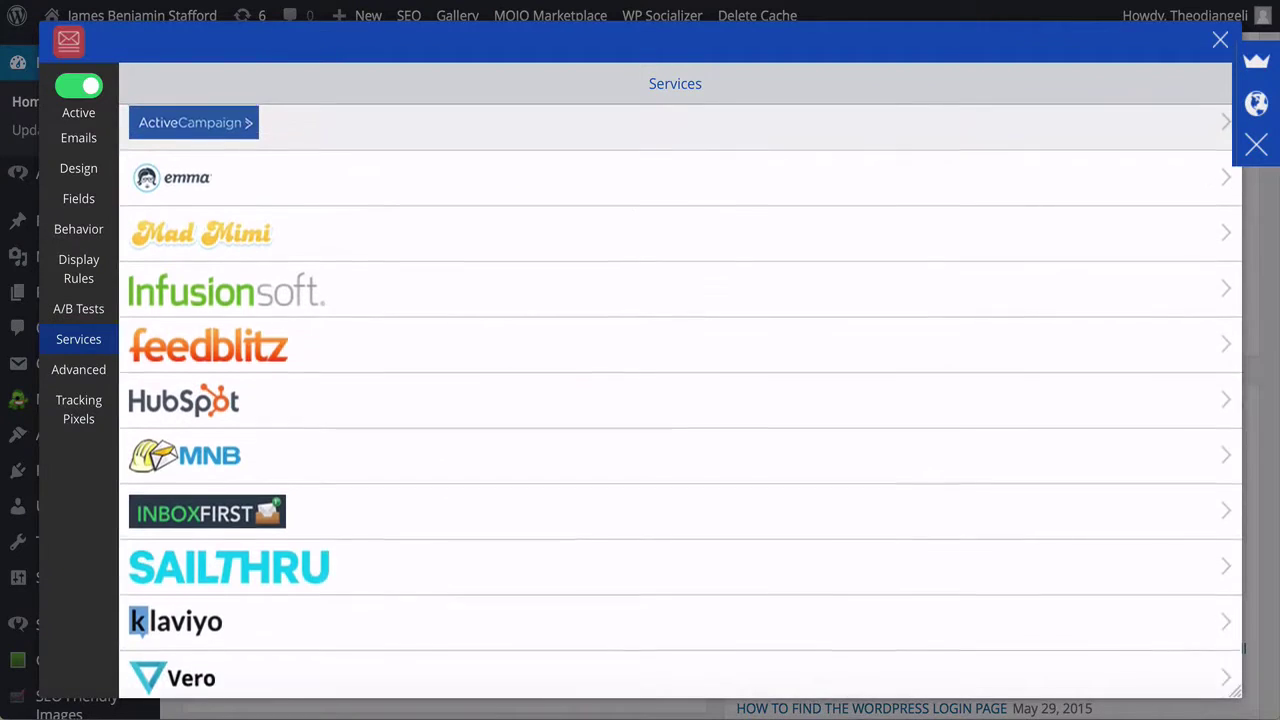
# Preview the Space, Screenshot, Illustration and Gradient pop-up templates.
pyautogui.scroll(2, 680, 400)
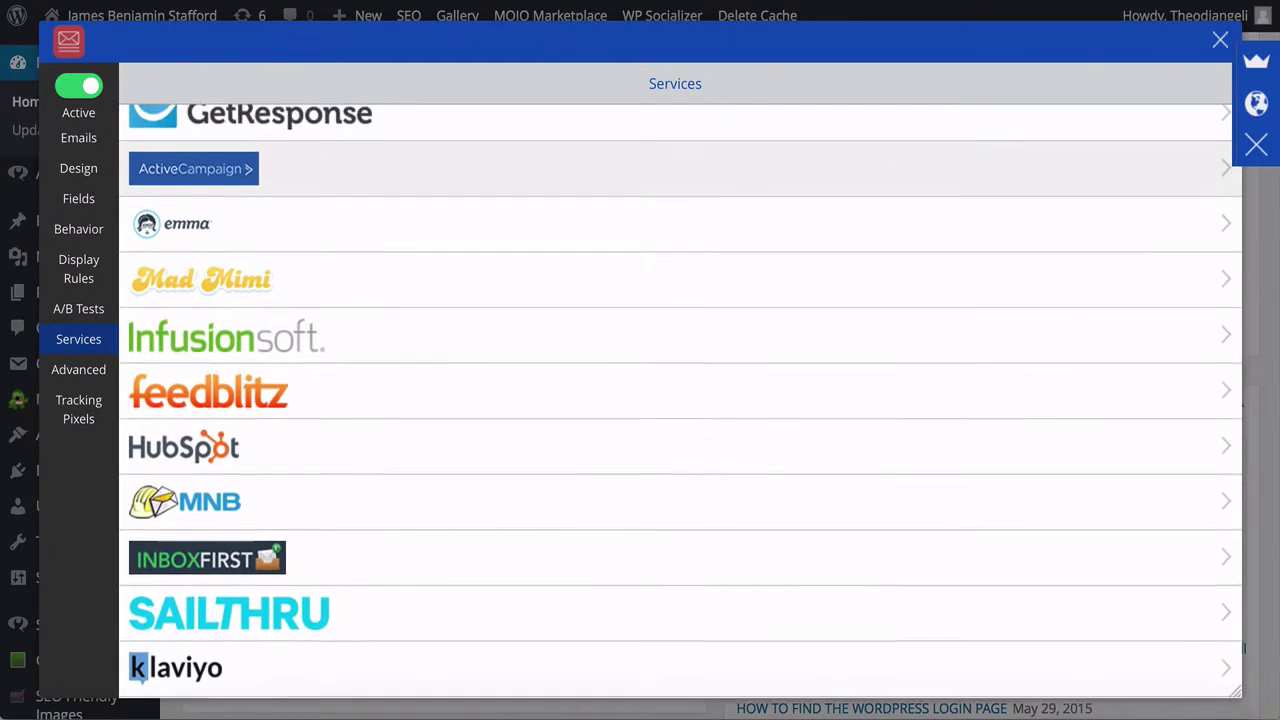
pyautogui.scroll(1, 680, 400)
pyautogui.scroll(1, 680, 400)
pyautogui.scroll(1, 680, 400)
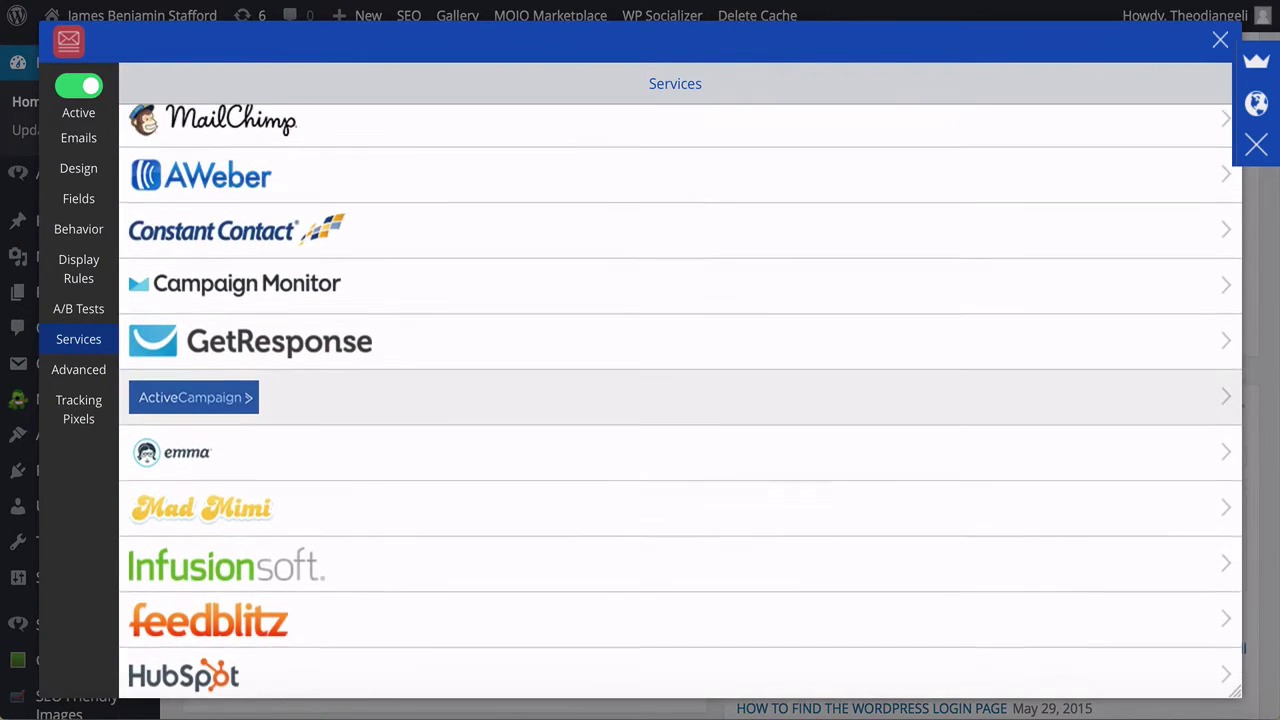
pyautogui.scroll(1, 680, 400)
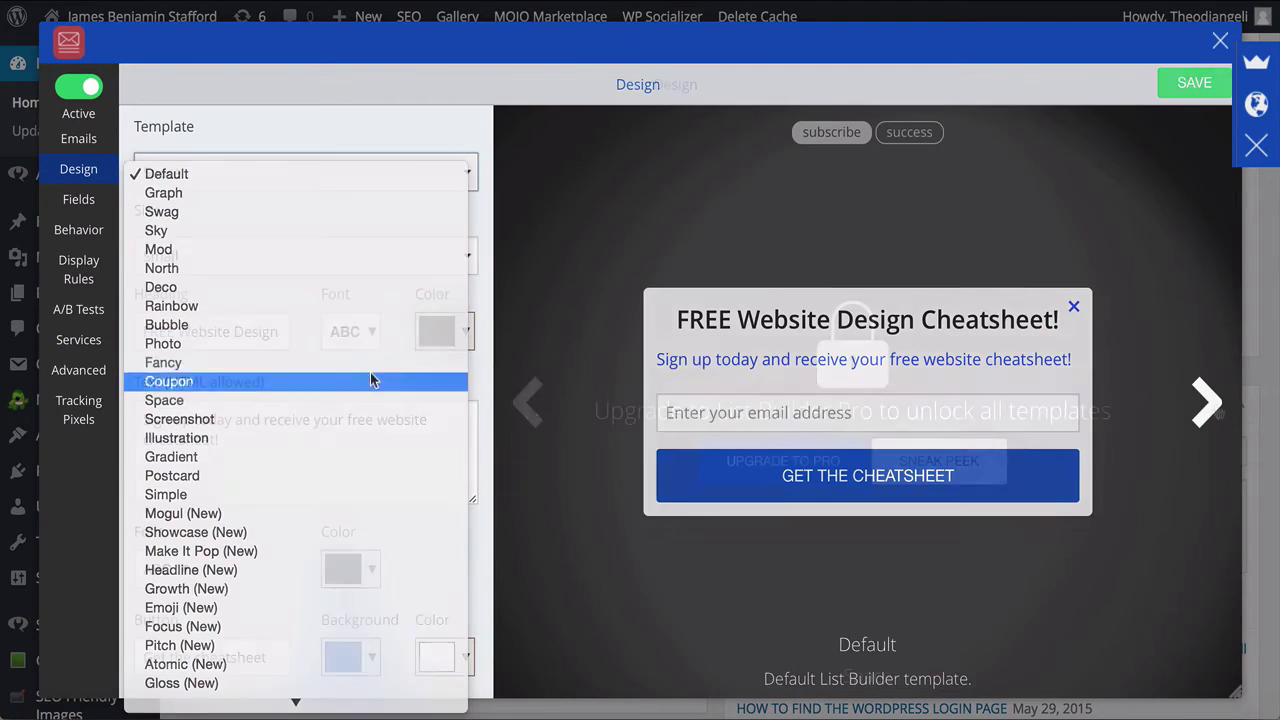
pyautogui.click(370, 400)
pyautogui.click(1206, 403)
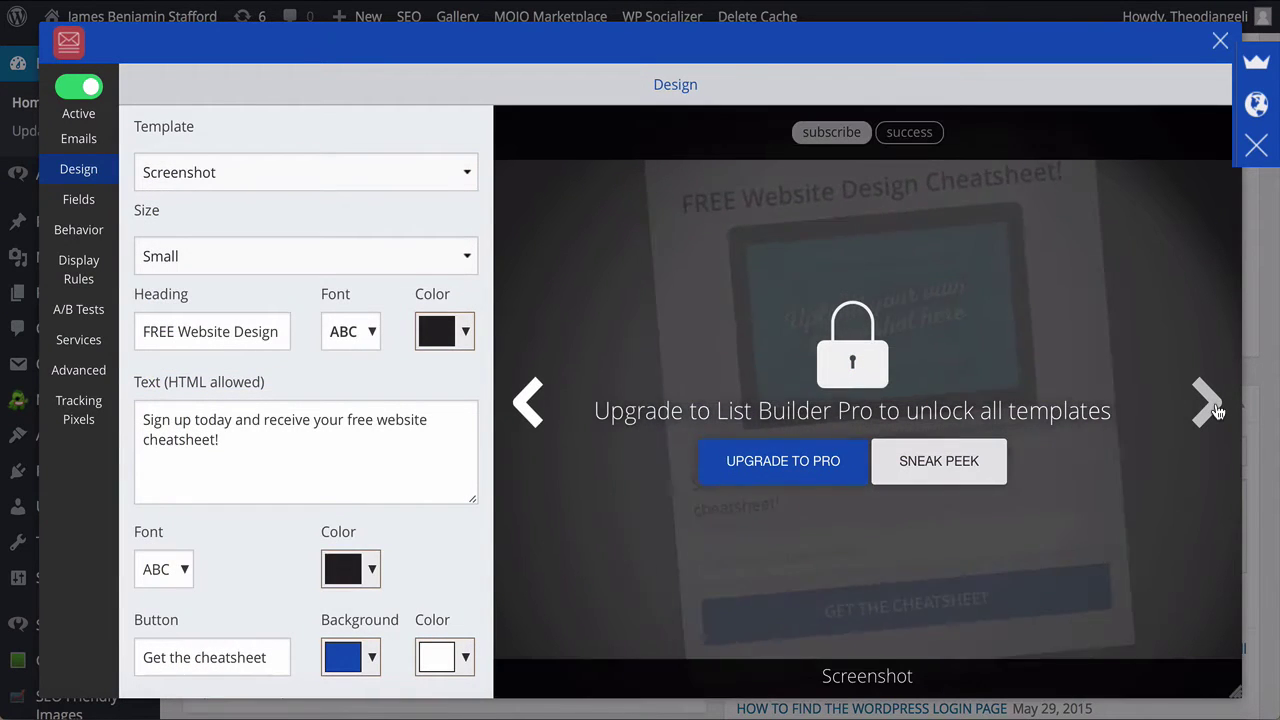
pyautogui.click(1208, 403)
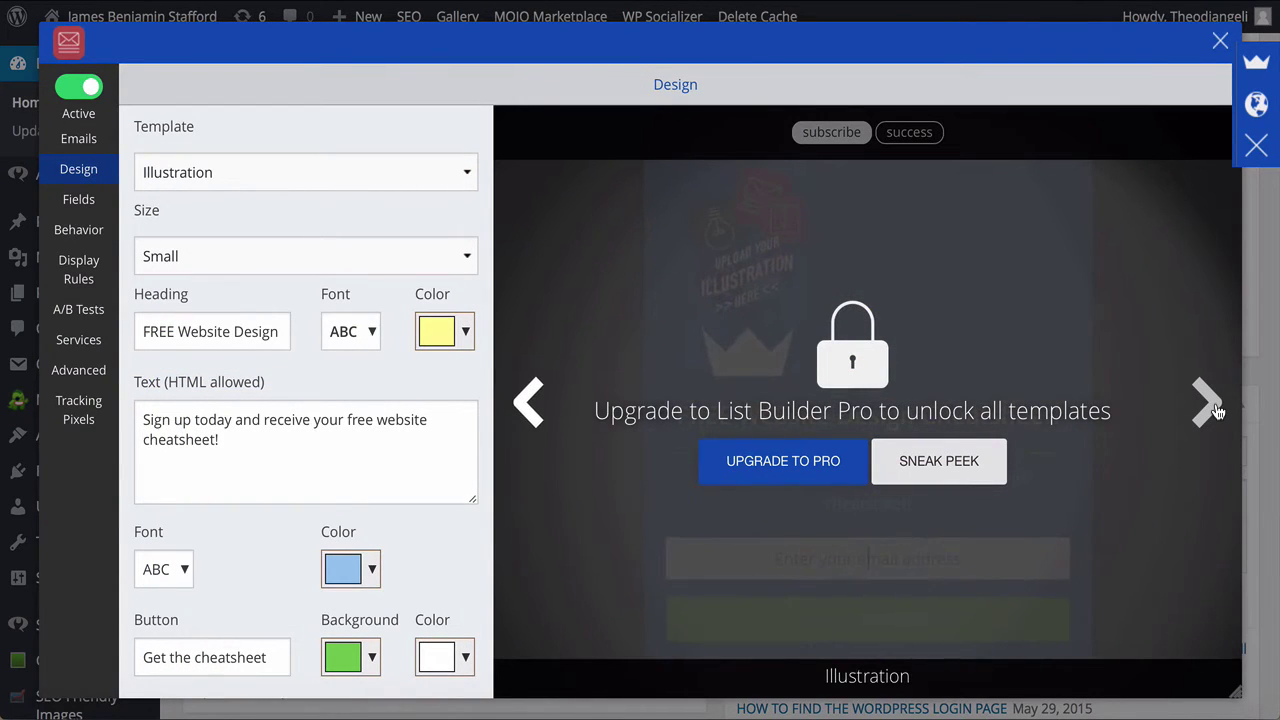
pyautogui.click(1208, 403)
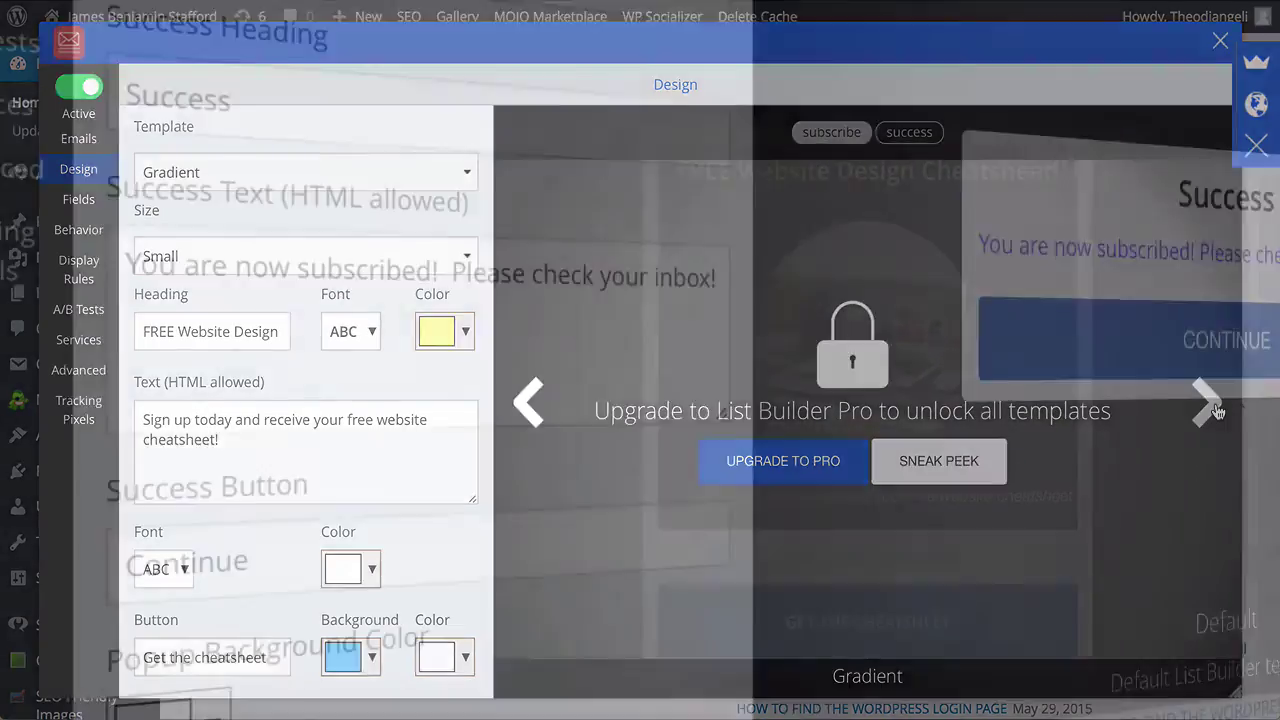